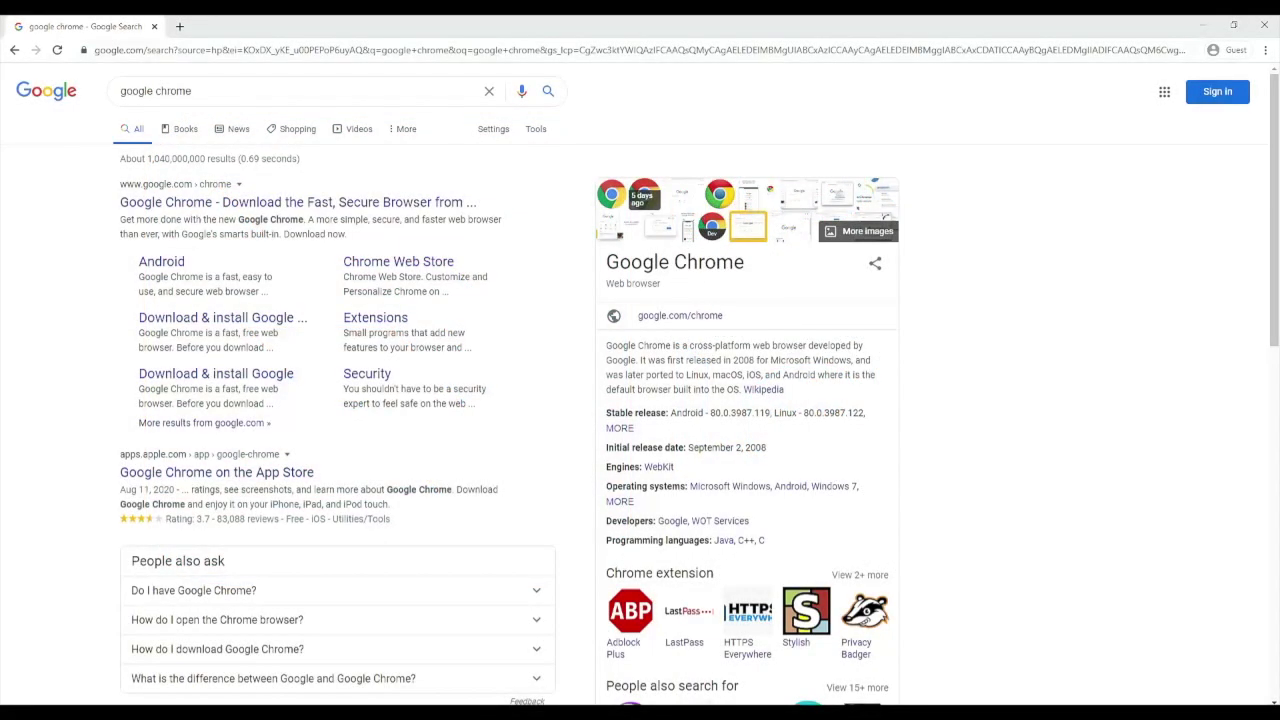
Open the Google Chrome download page and untick sending usage statistics and crash reports
click(175, 202)
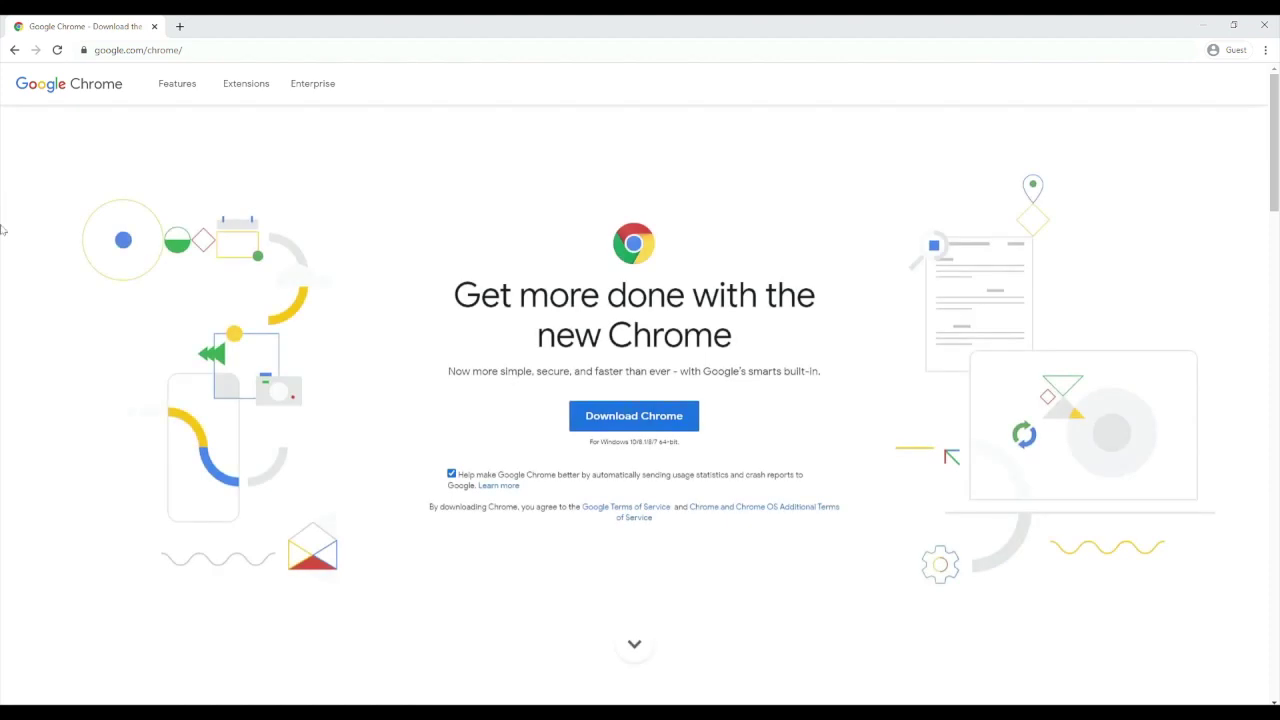
click(451, 474)
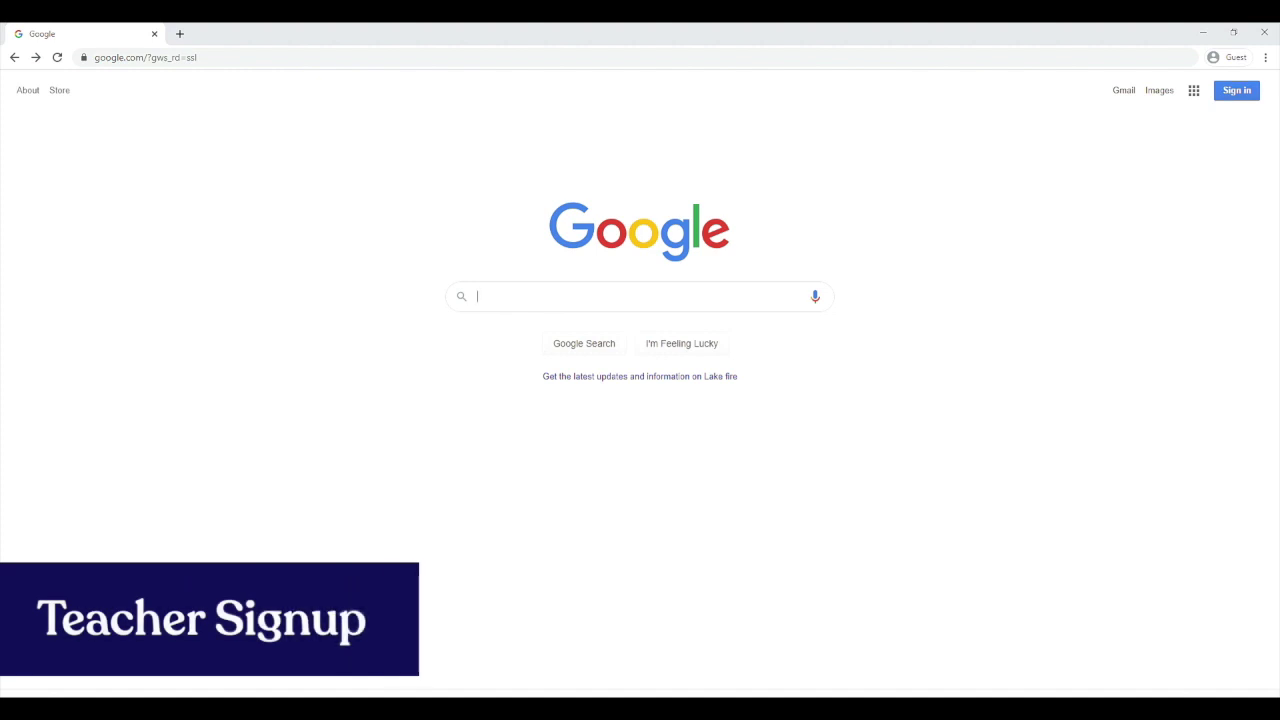
Go to rockoutloud.live and bring up its Plans and Pricing page
click(408, 57)
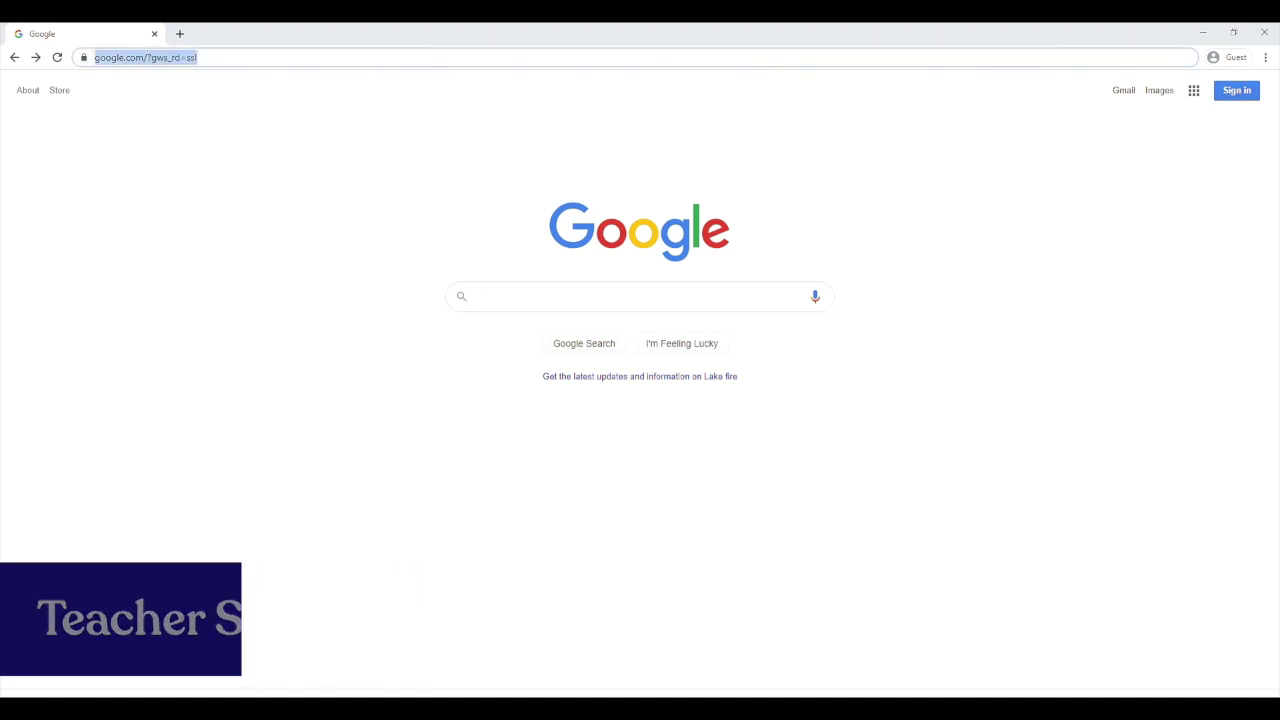
text(rockoutloud.live)
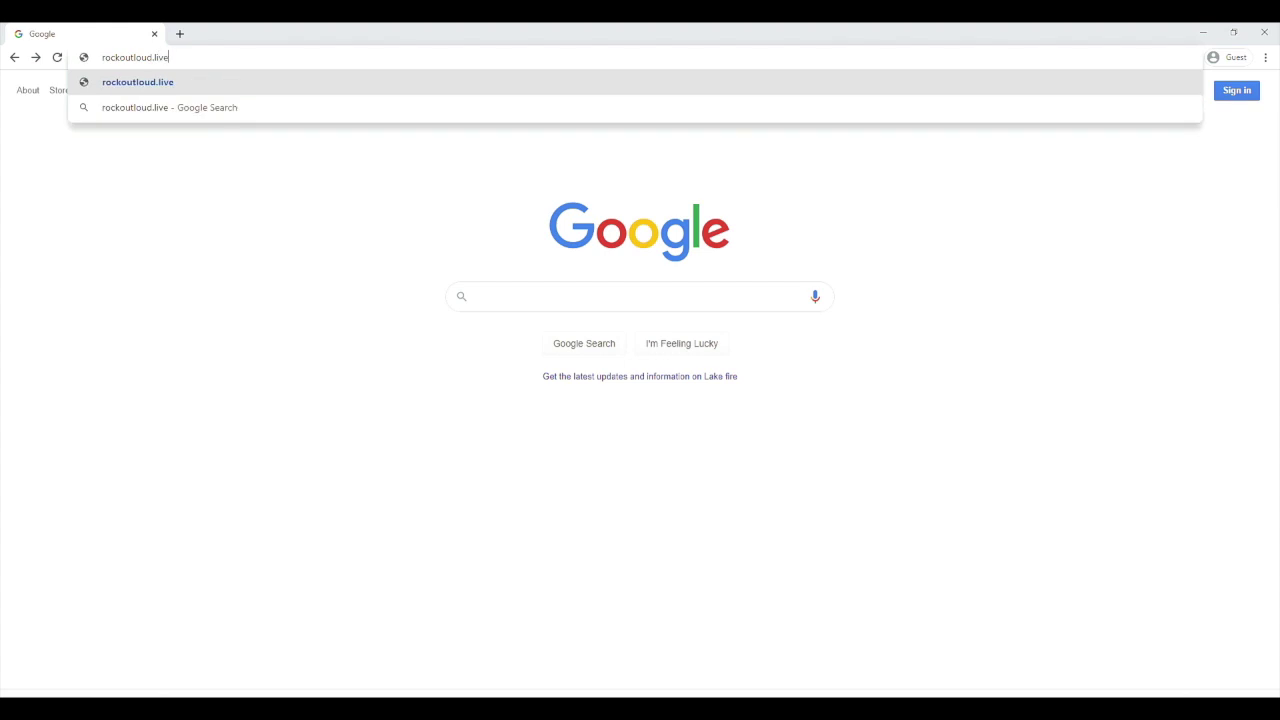
key(Return)
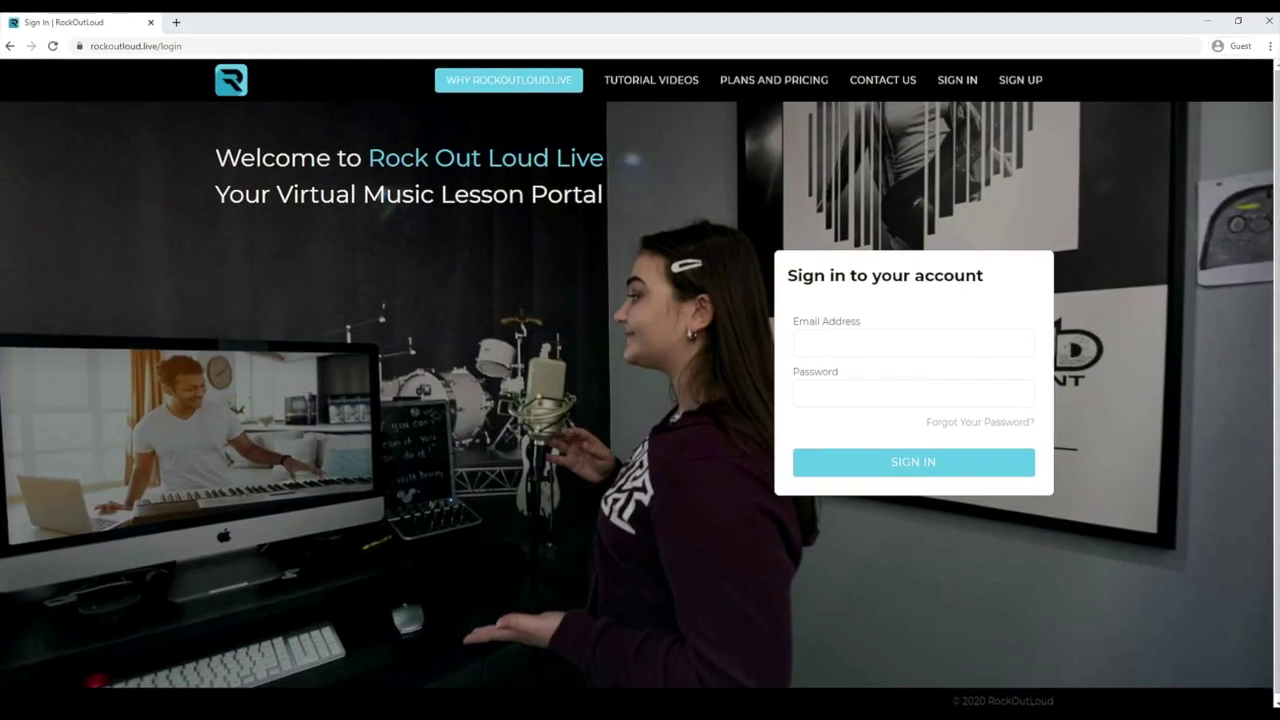
click(783, 70)
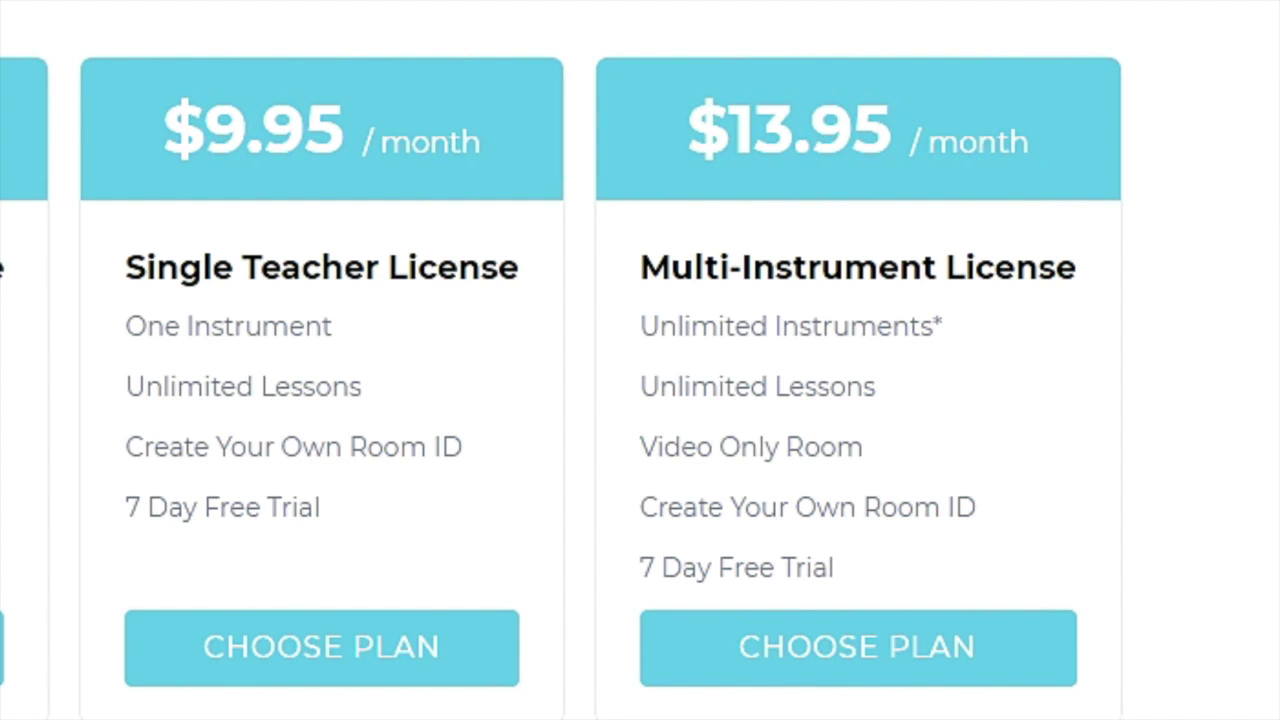
Highlight, then clear, the 'One Instrument' feature line on the Single Teacher plan card
drag(114, 326, 333, 326)
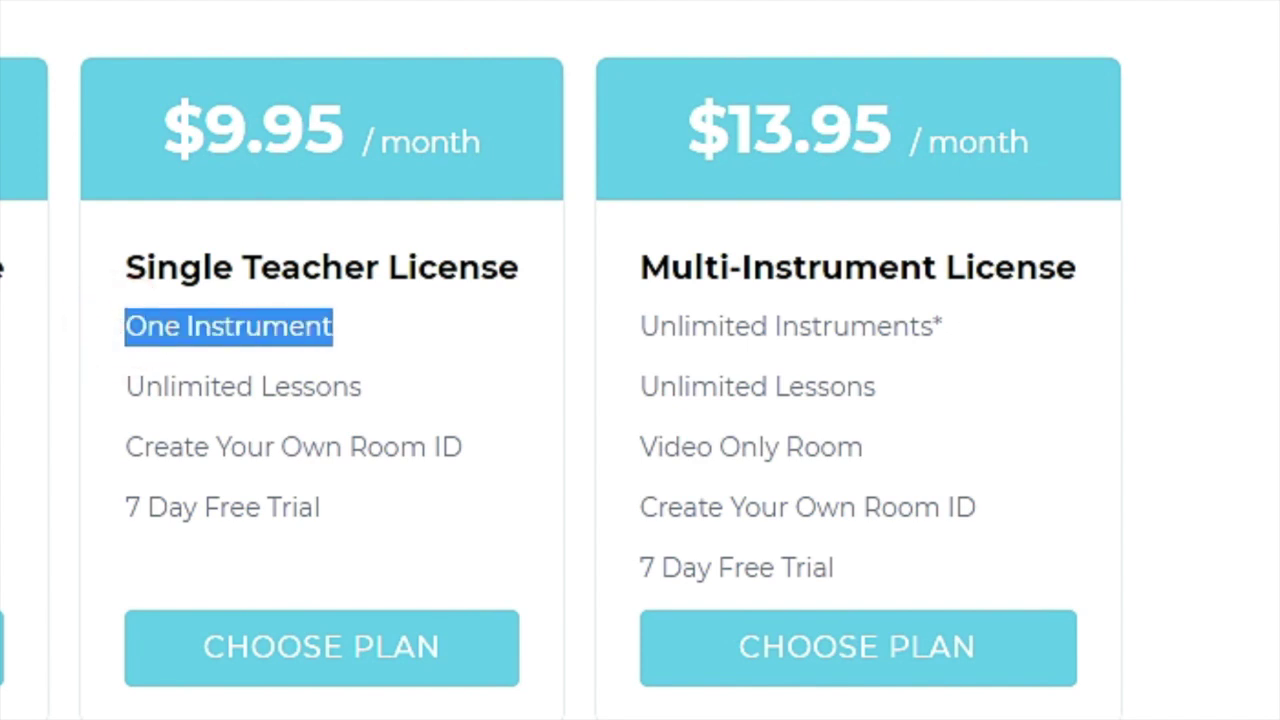
click(632, 276)
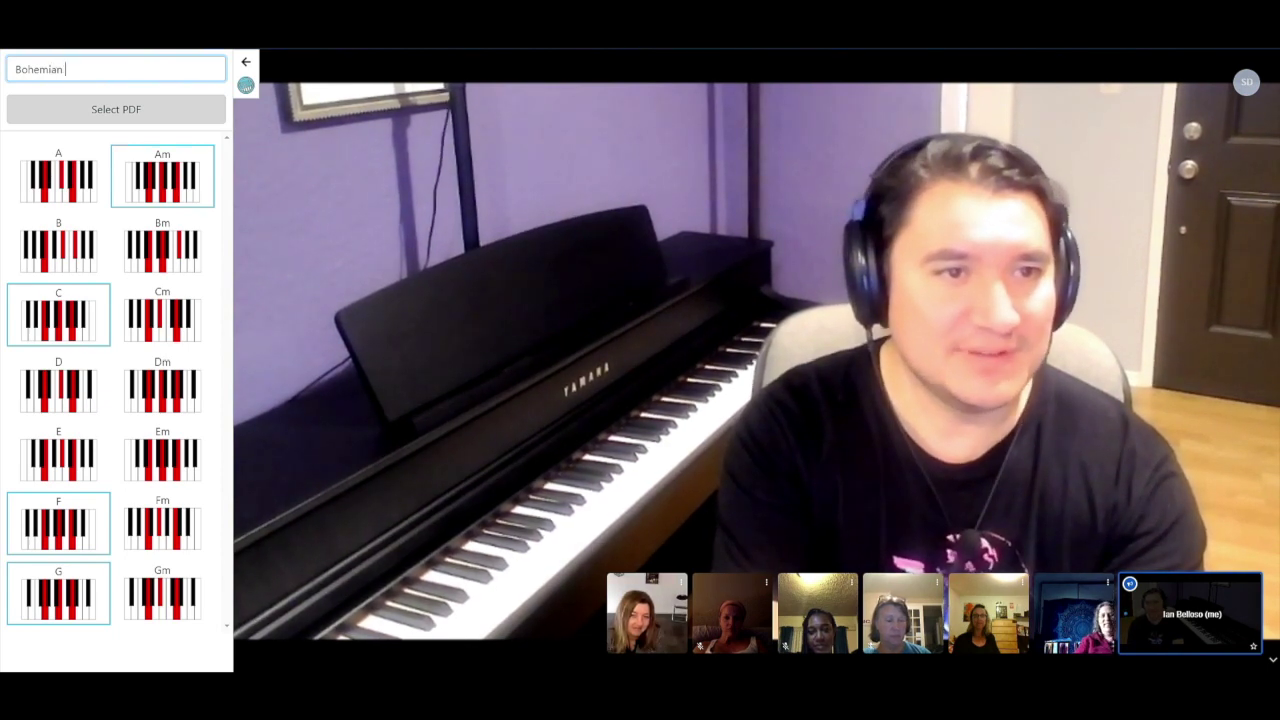
Complete the song search as 'Bohemian Rhapsody' and load the first matching result
text(Rhapsody)
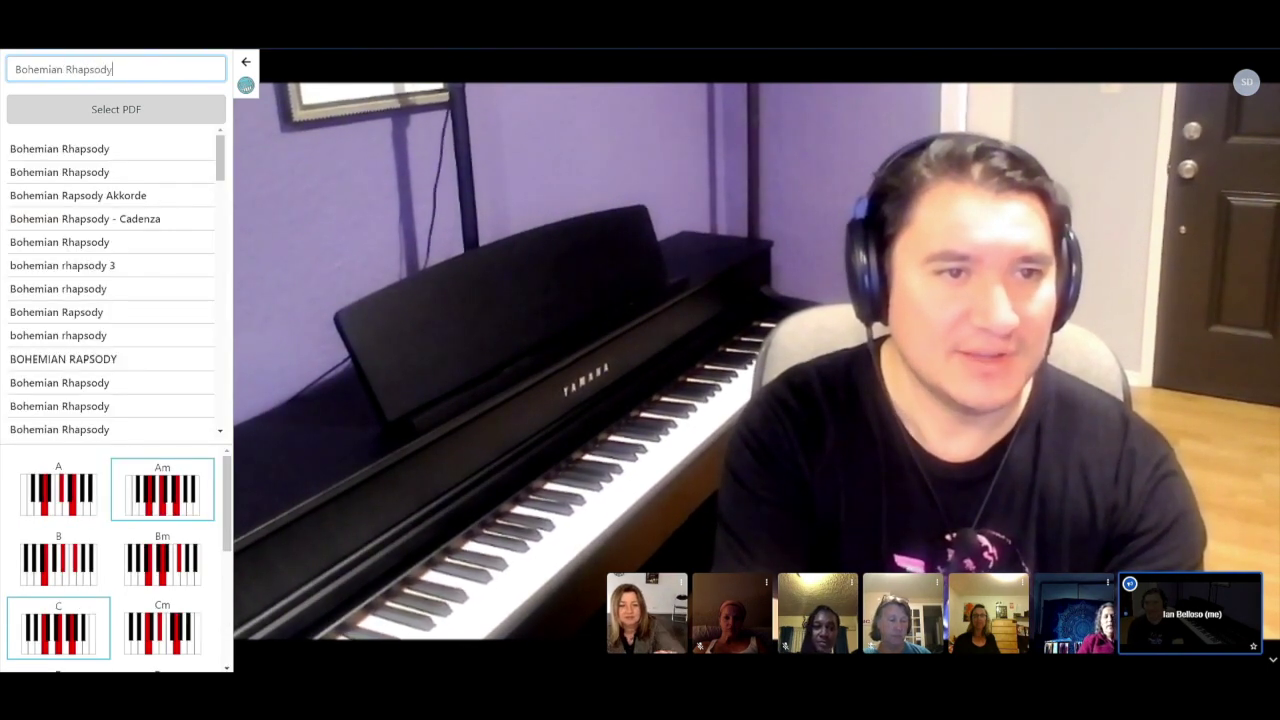
click(4, 150)
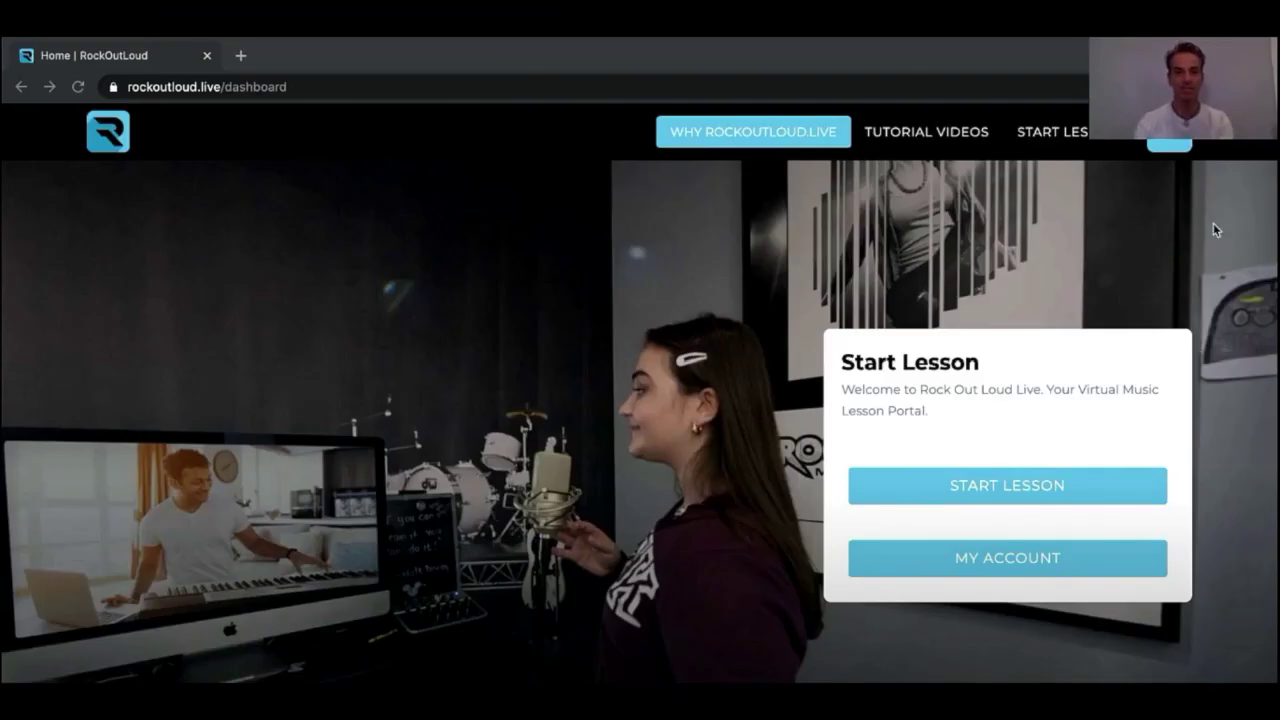
click(1175, 150)
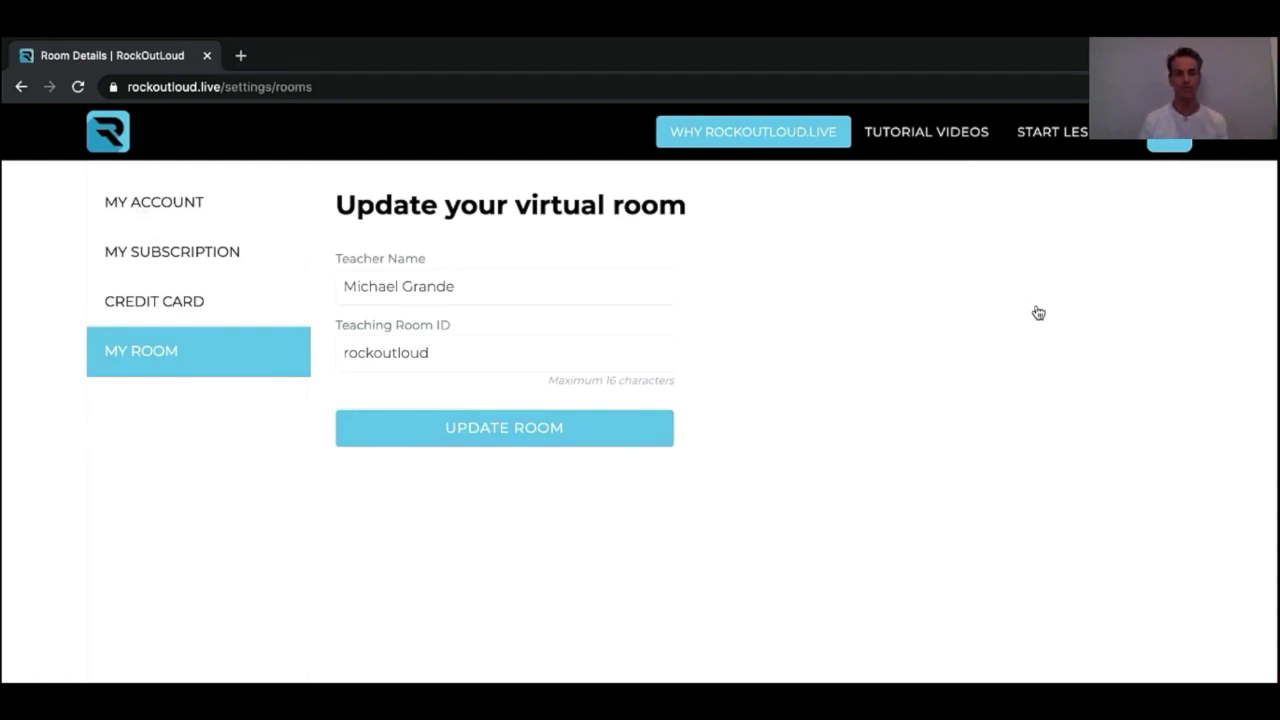
click(487, 351)
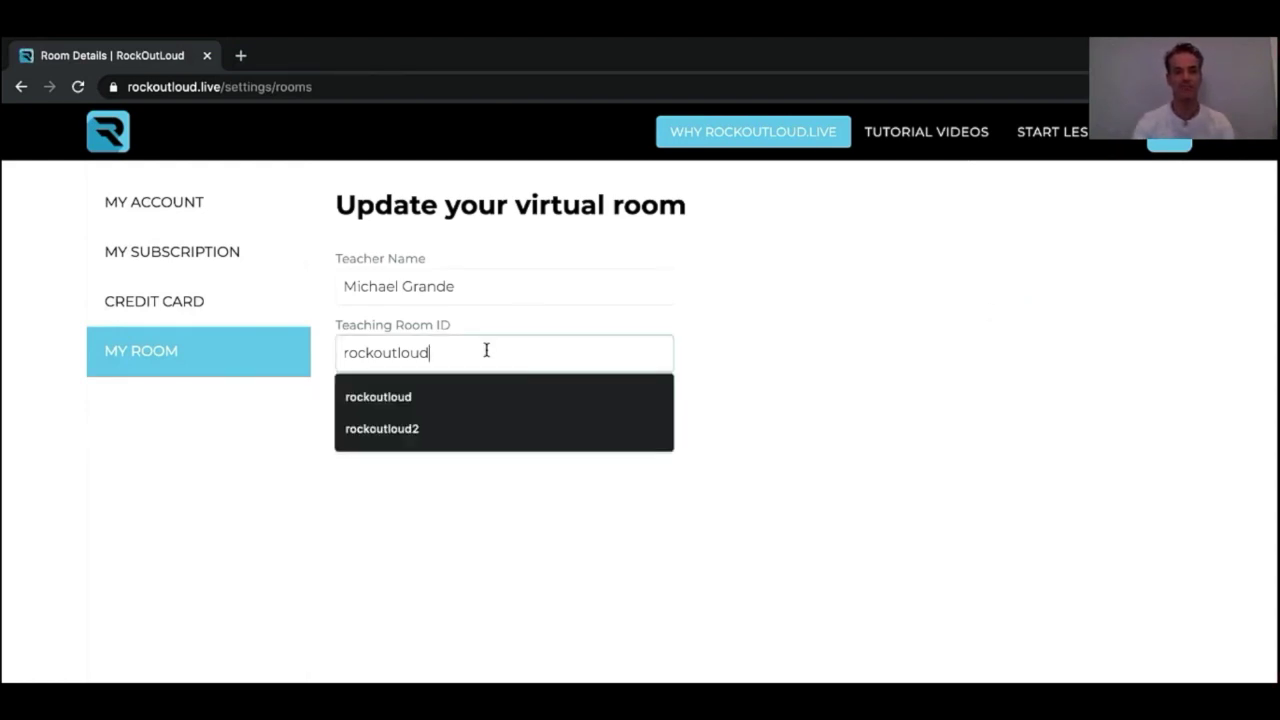
drag(487, 351, 248, 342)
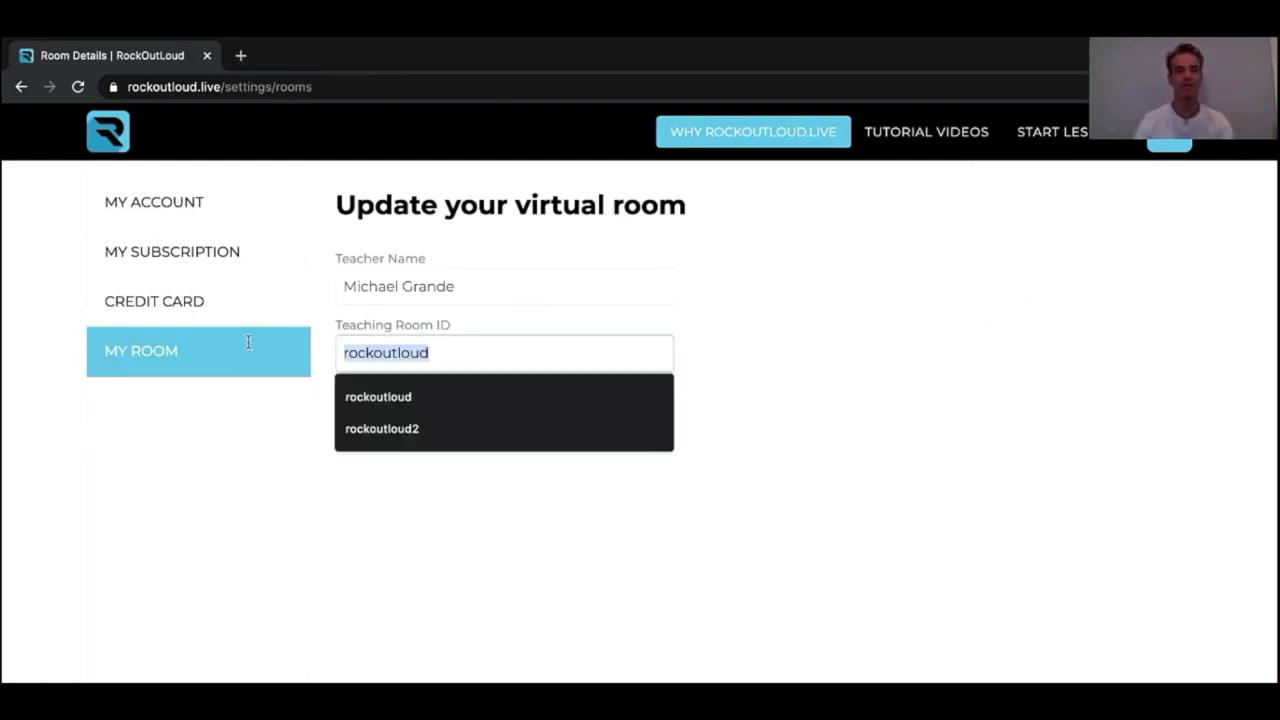
click(900, 388)
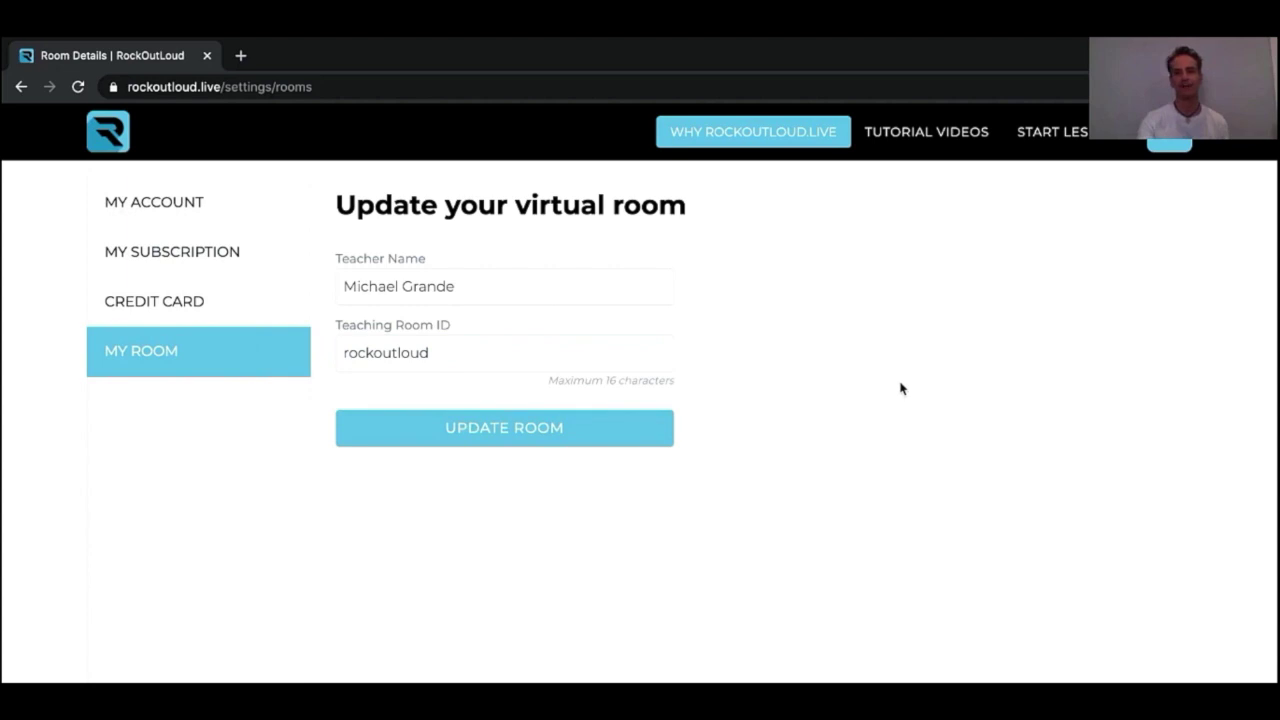
Copy the room invite link from the My Account settings
click(130, 204)
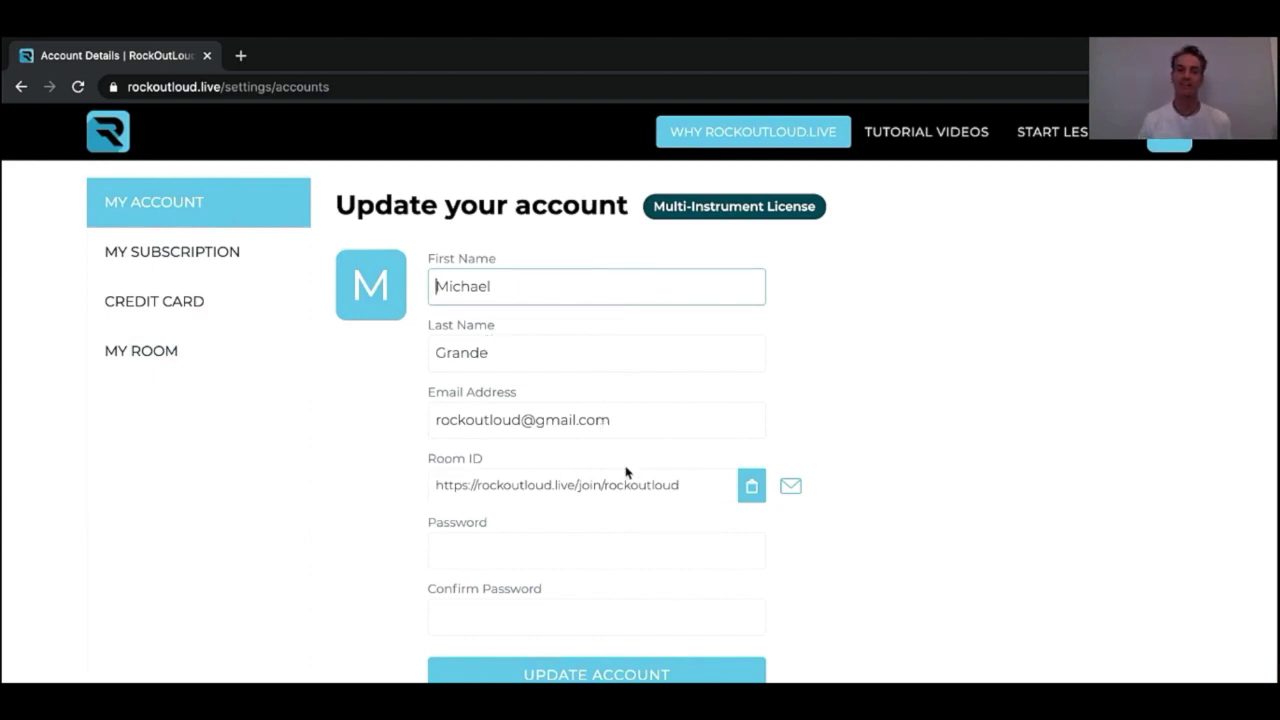
click(122, 362)
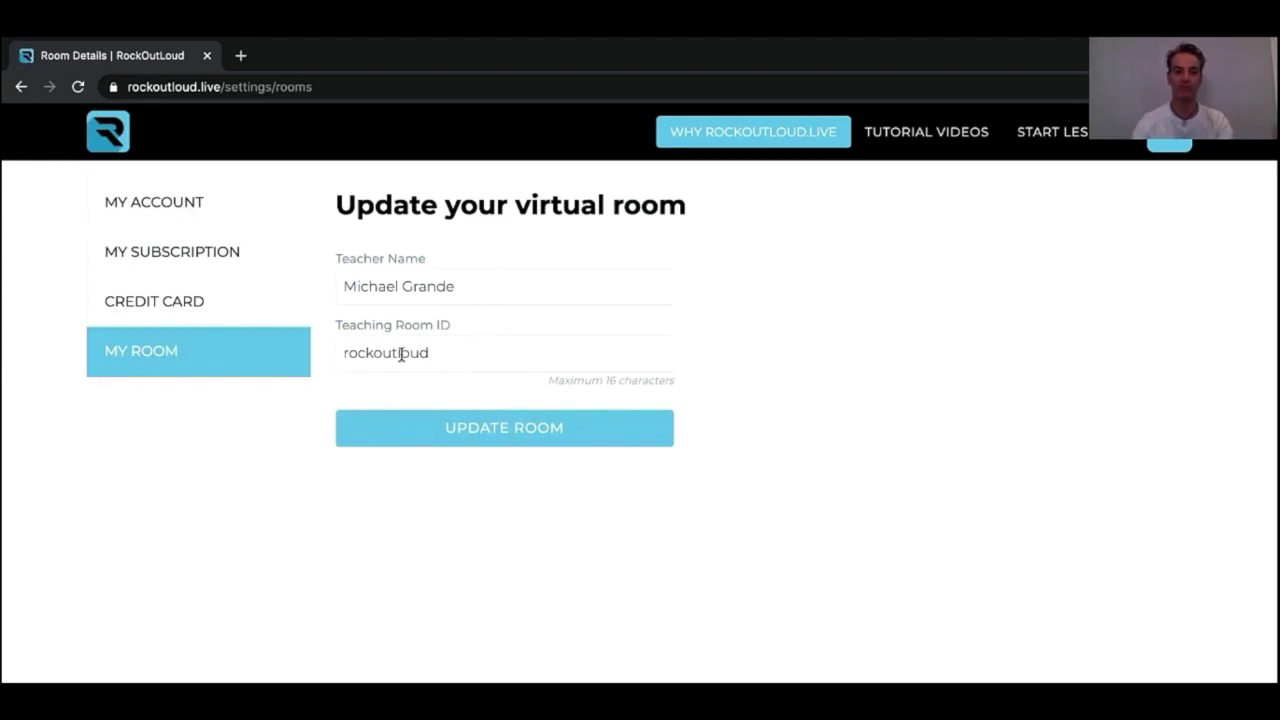
click(216, 215)
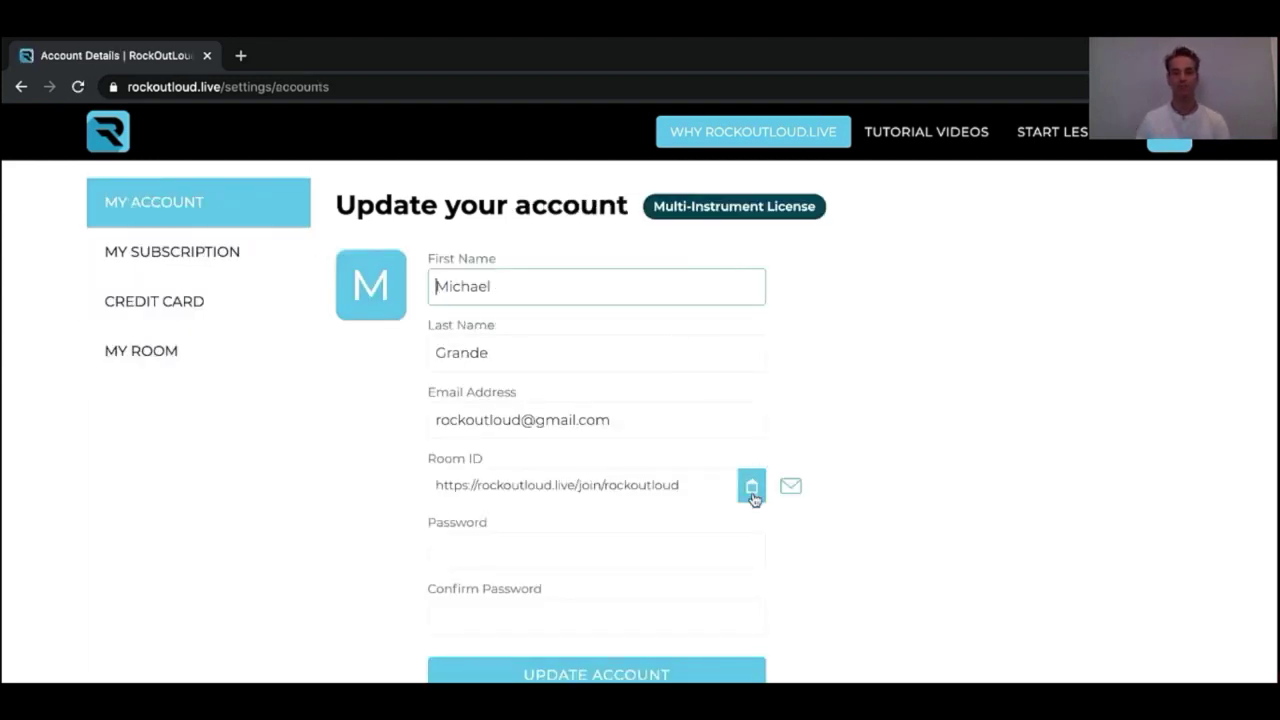
click(752, 488)
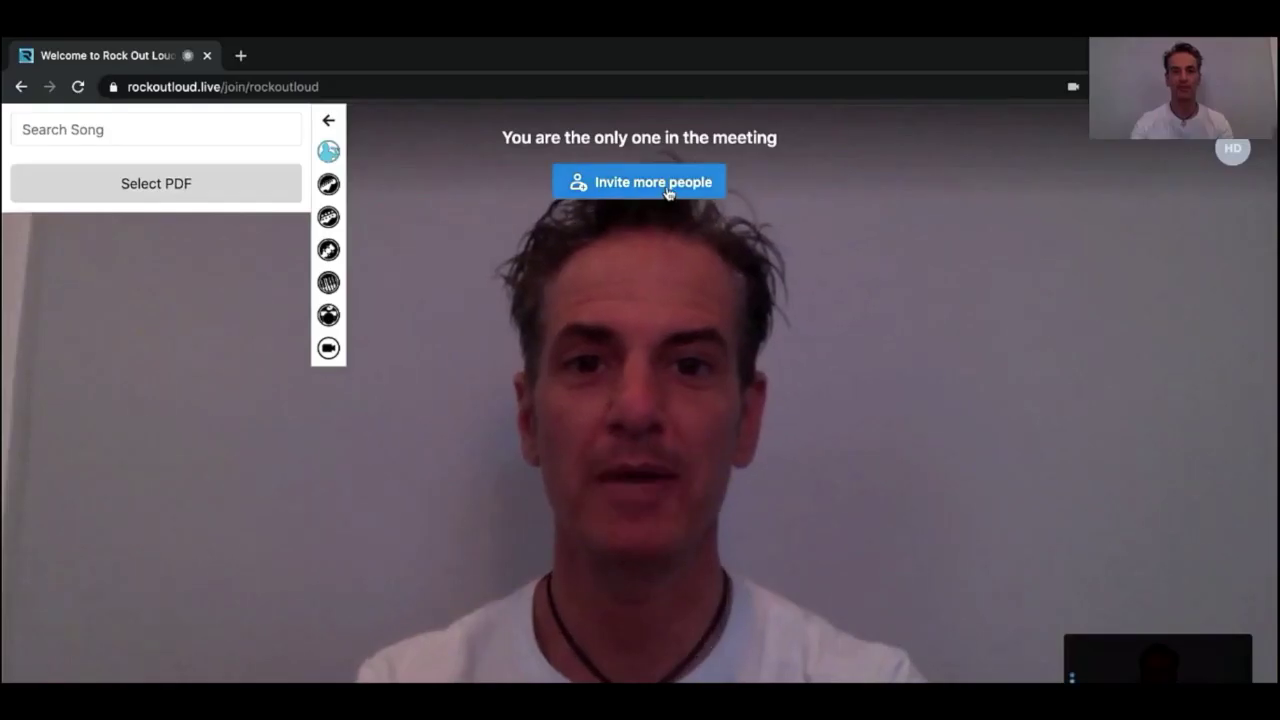
Open the invite dialog showing the meeting link for students
click(669, 188)
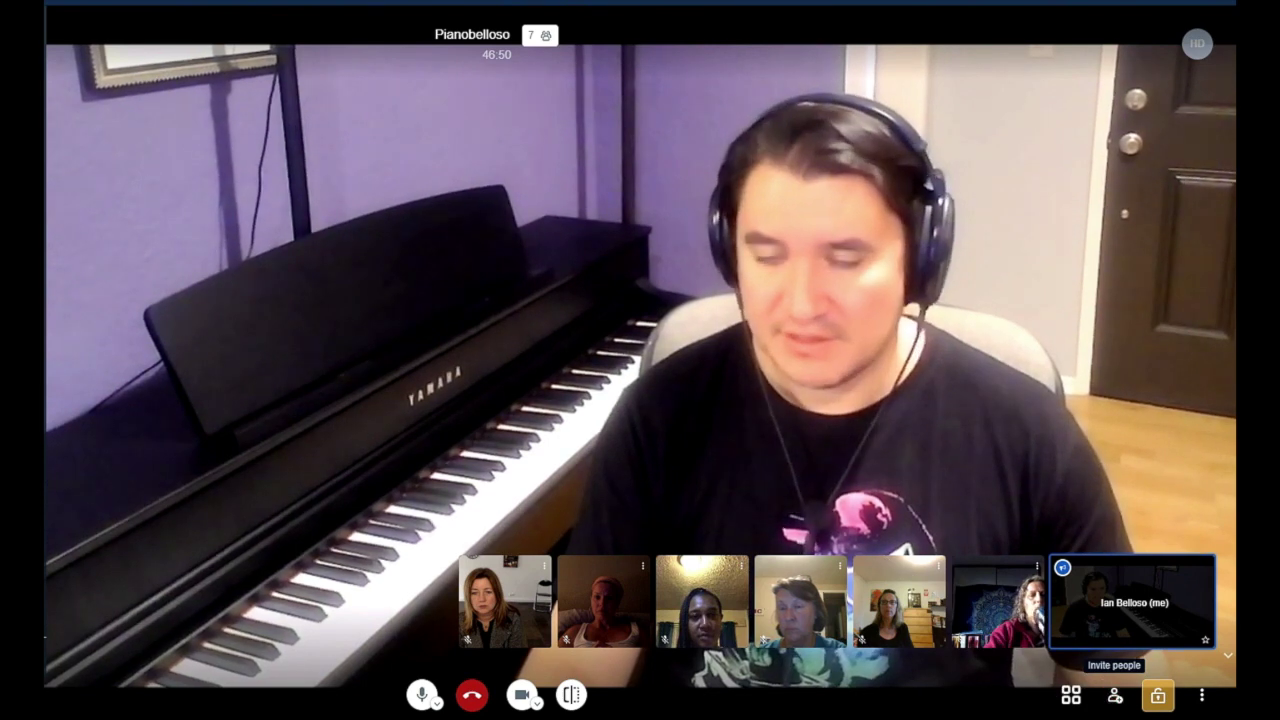
click(1114, 695)
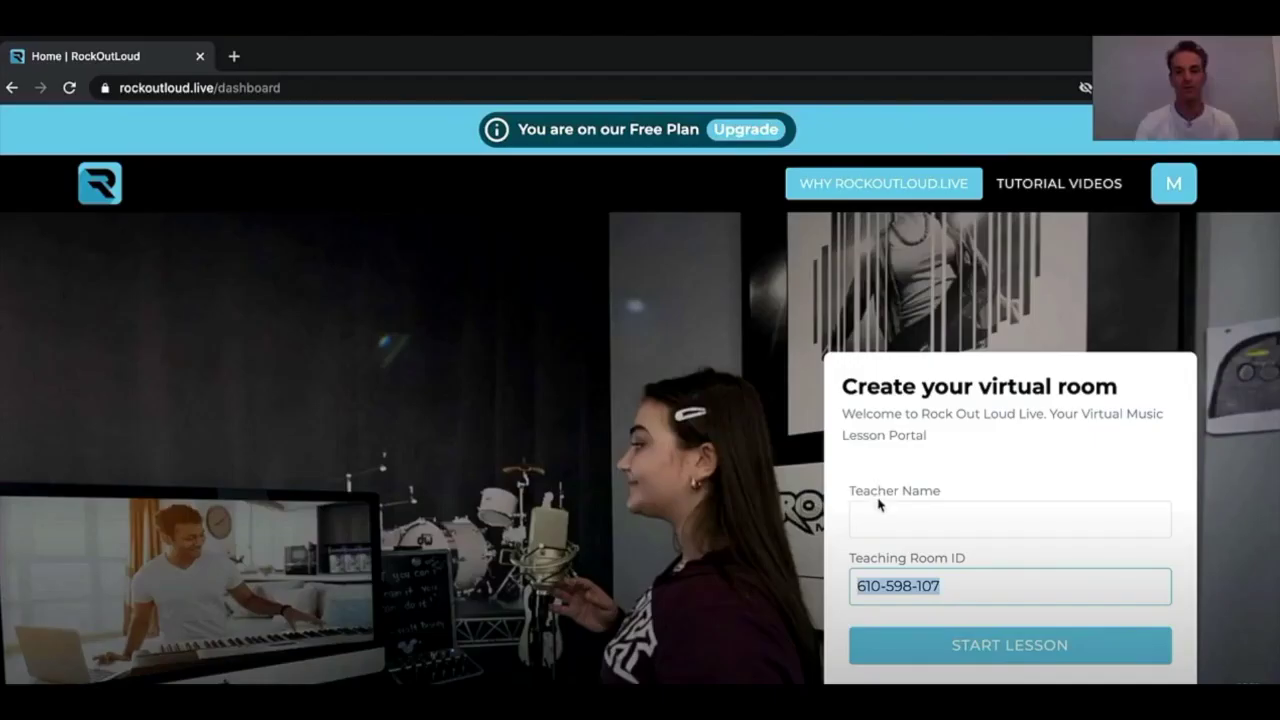
Enter the teacher's name in the Teacher Name field of the Create your virtual room form
click(874, 514)
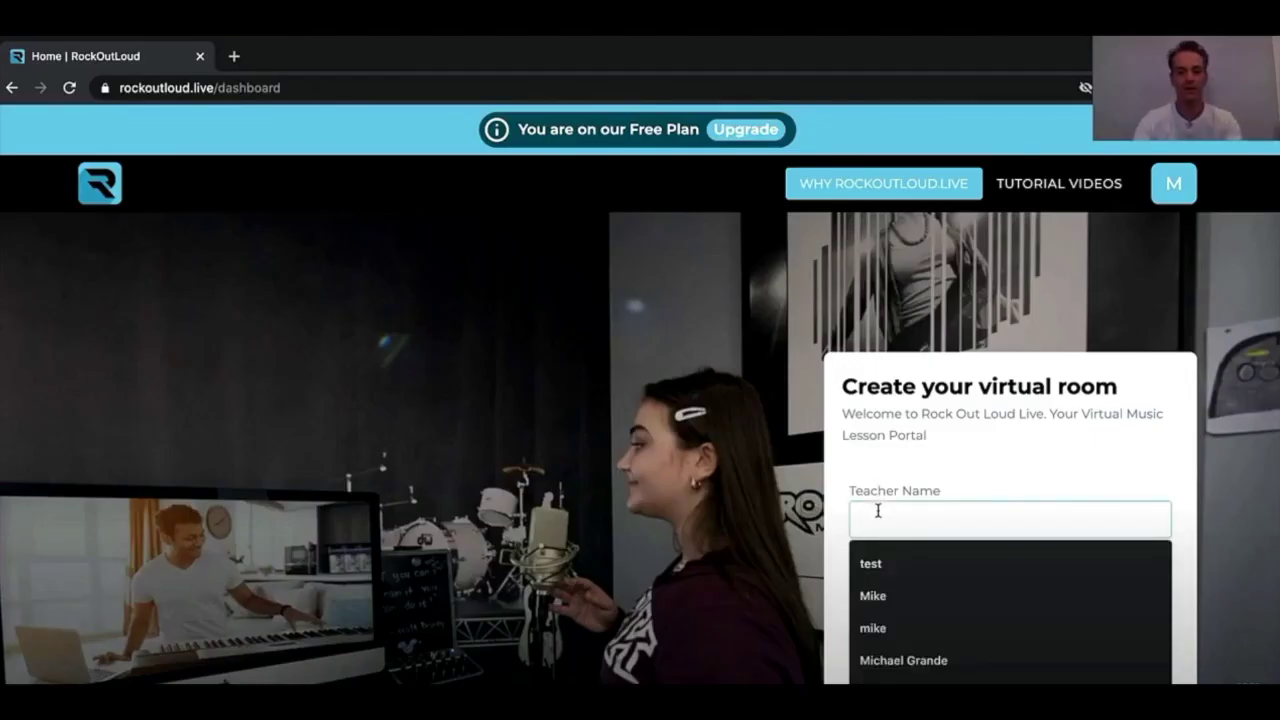
text(Mike G)
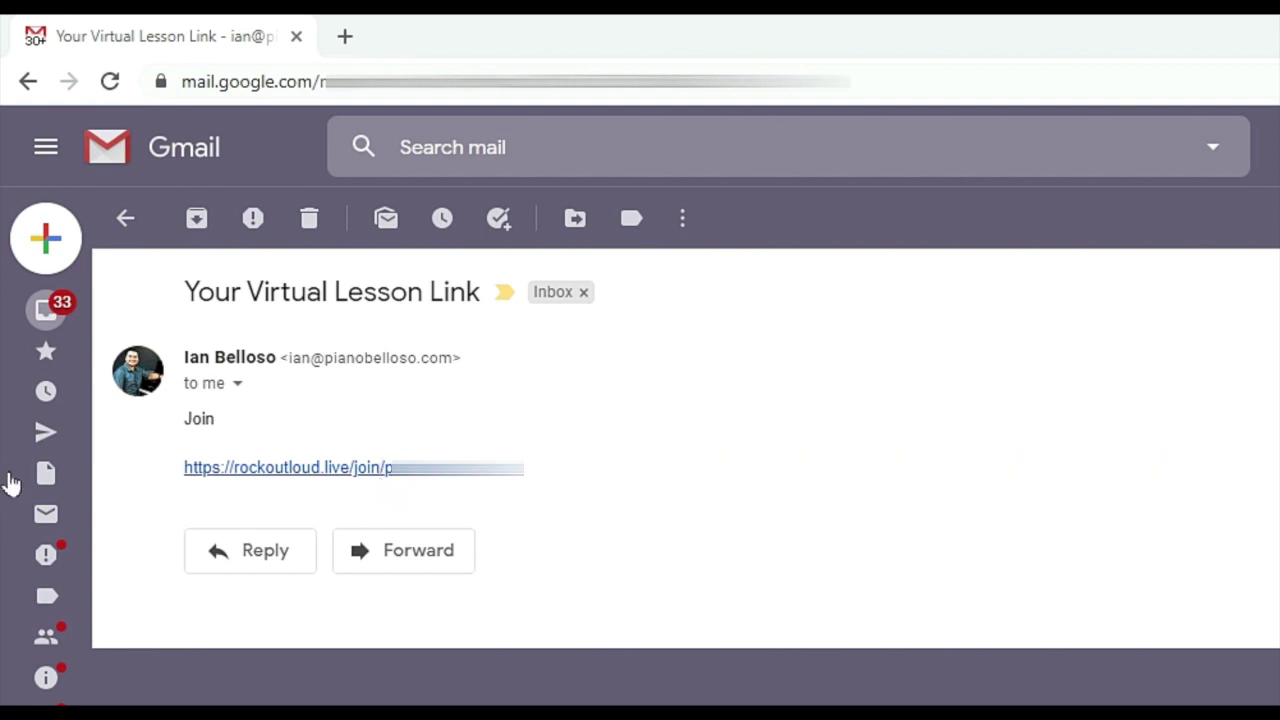
Follow the rockoutloud.live/join link in the email and go to the Lesson ID field
click(266, 466)
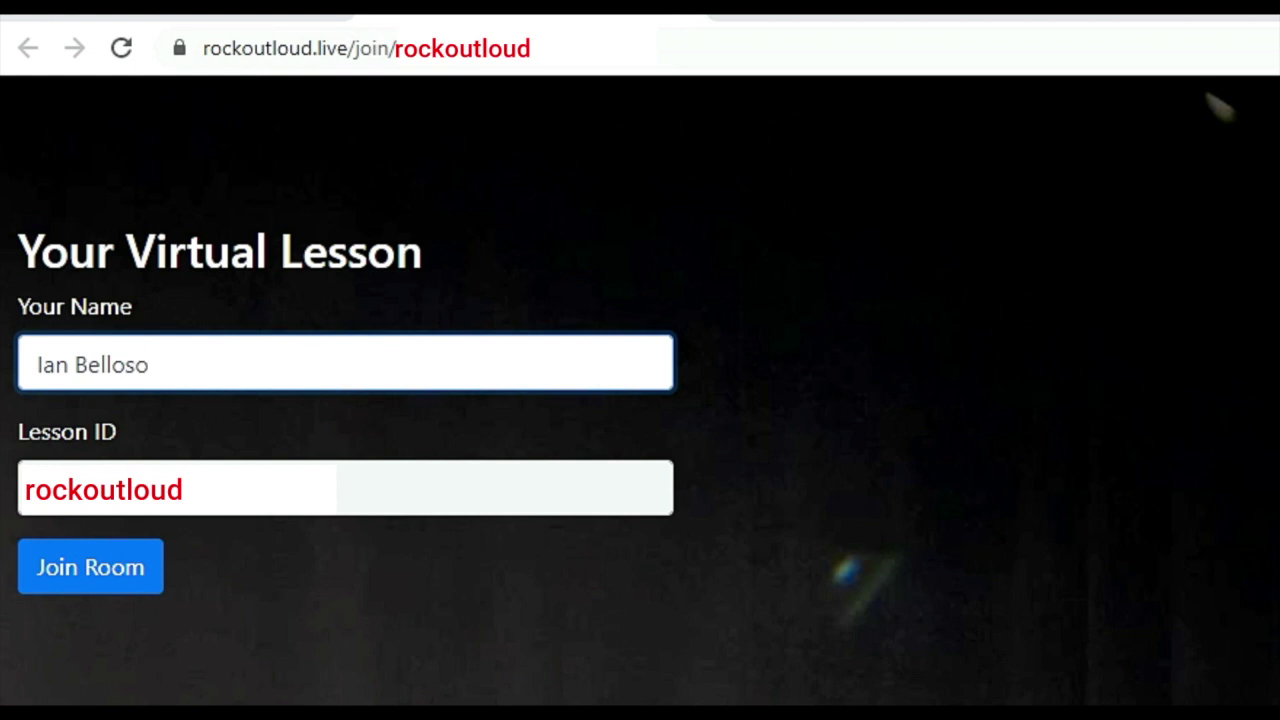
click(345, 488)
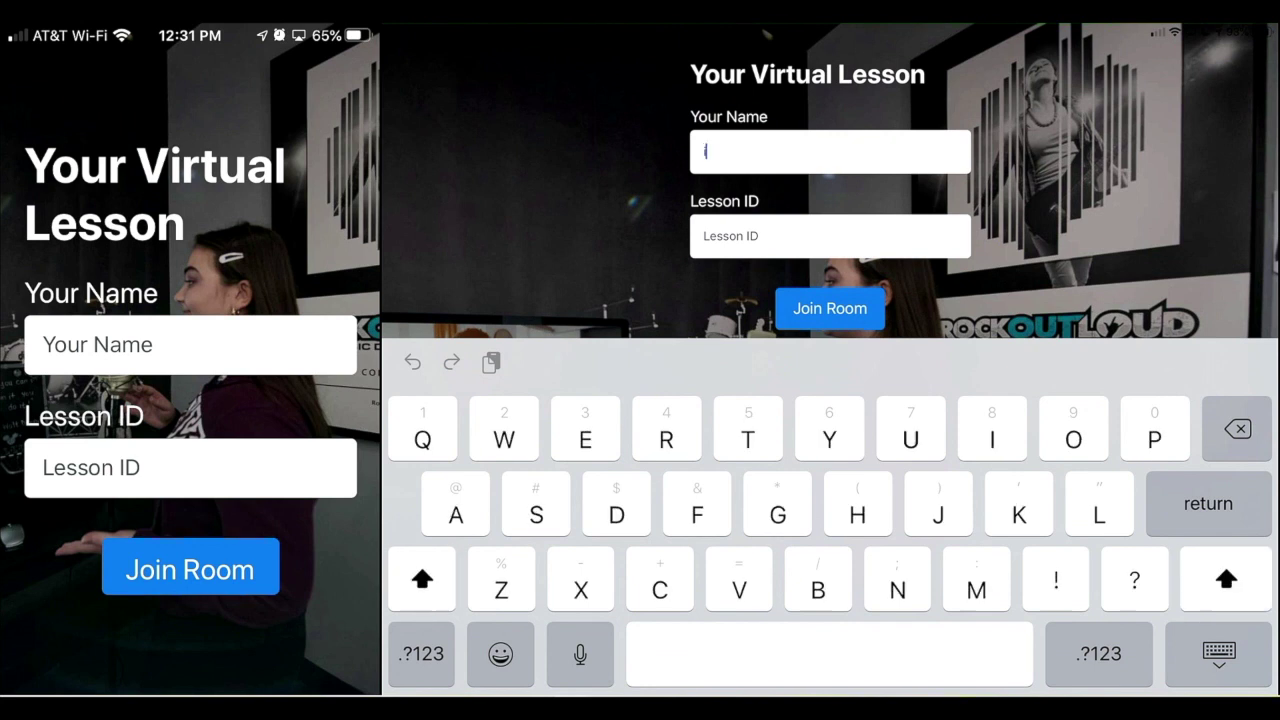
Name the devices iPad and iPhone, and enter lesson ID 123-456-789 on the iPad
text(iPad)
click(190, 344)
text(iPhone)
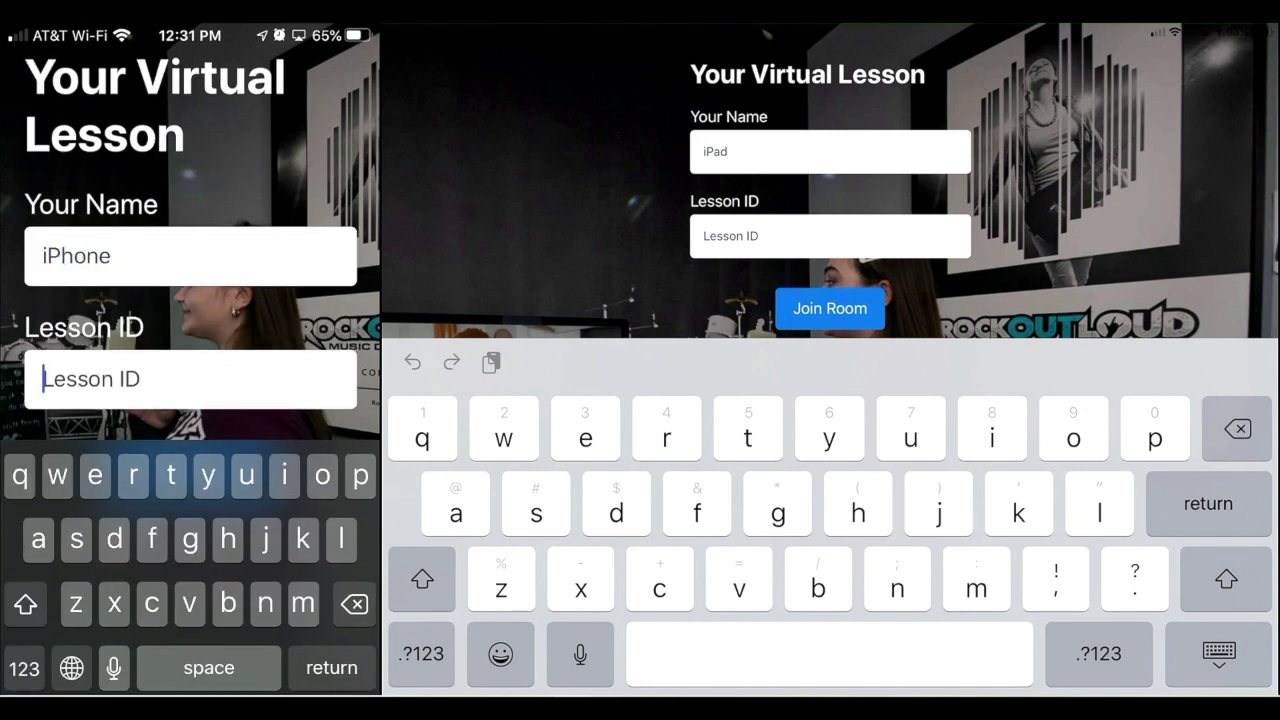
click(830, 236)
text(123-45)
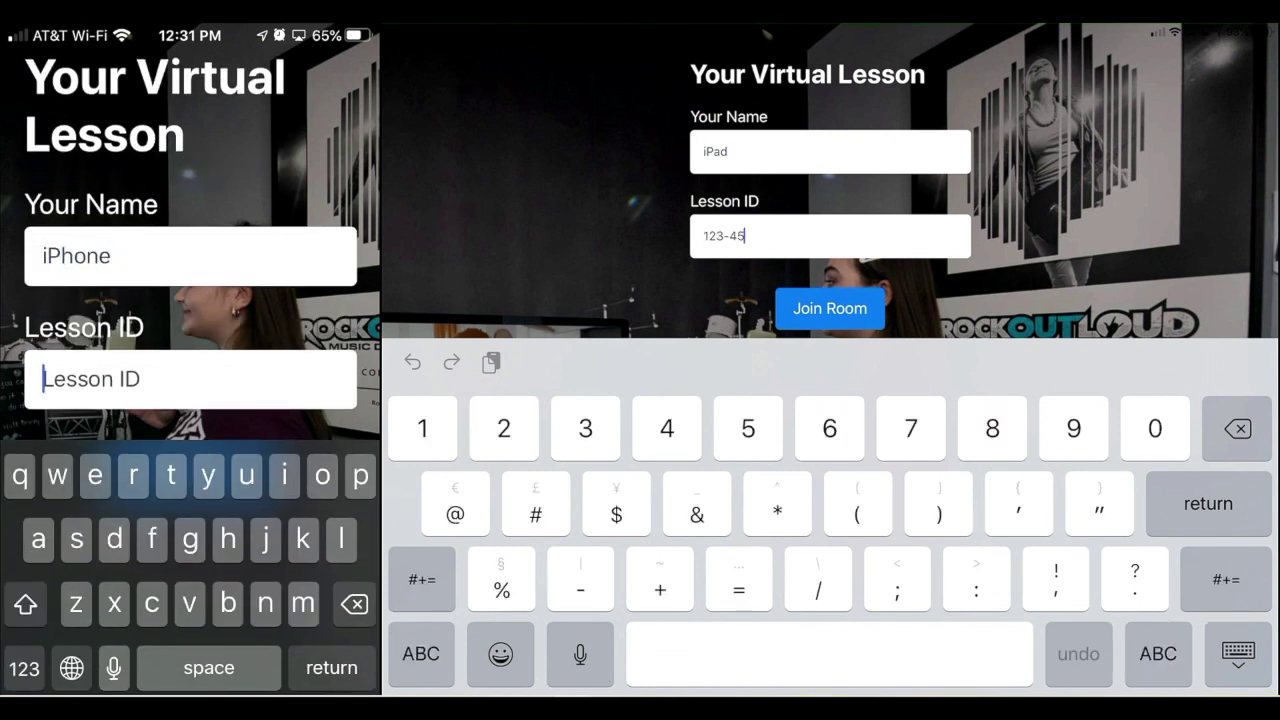
text(6-789123-456-789)
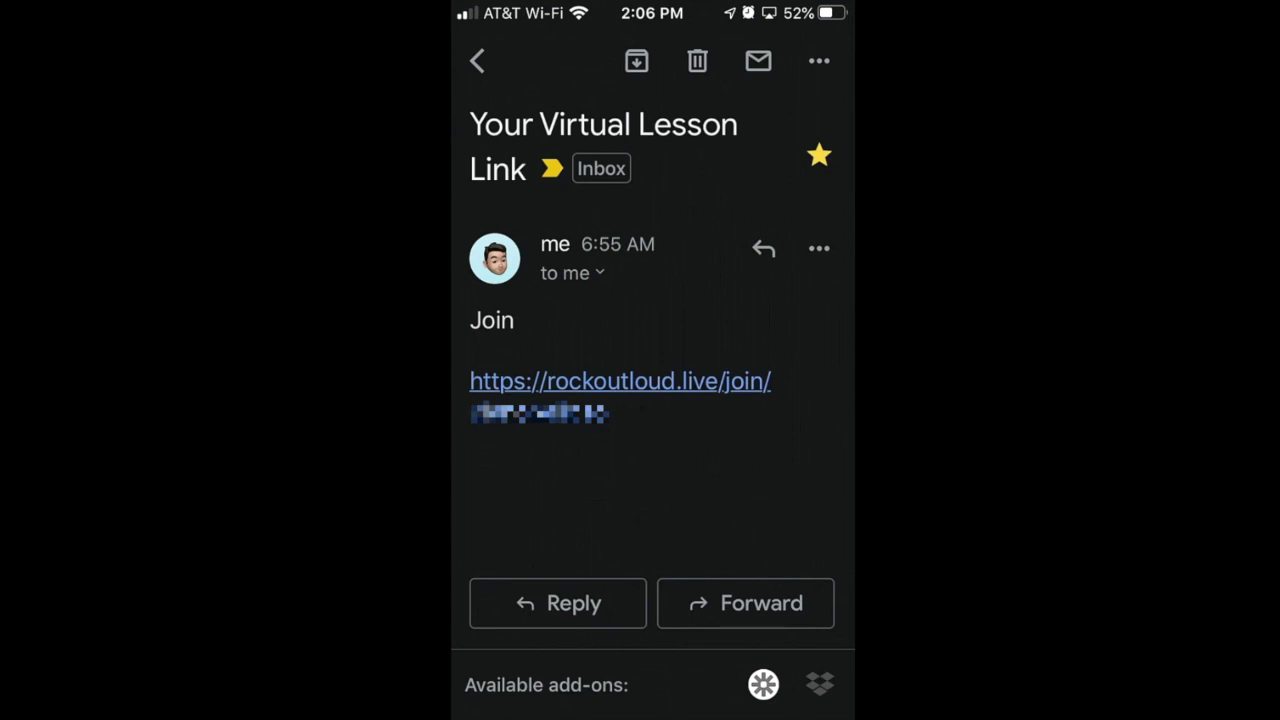
Open the rockoutloud.live/join lesson link from the email in the phone's Gmail app
click(620, 381)
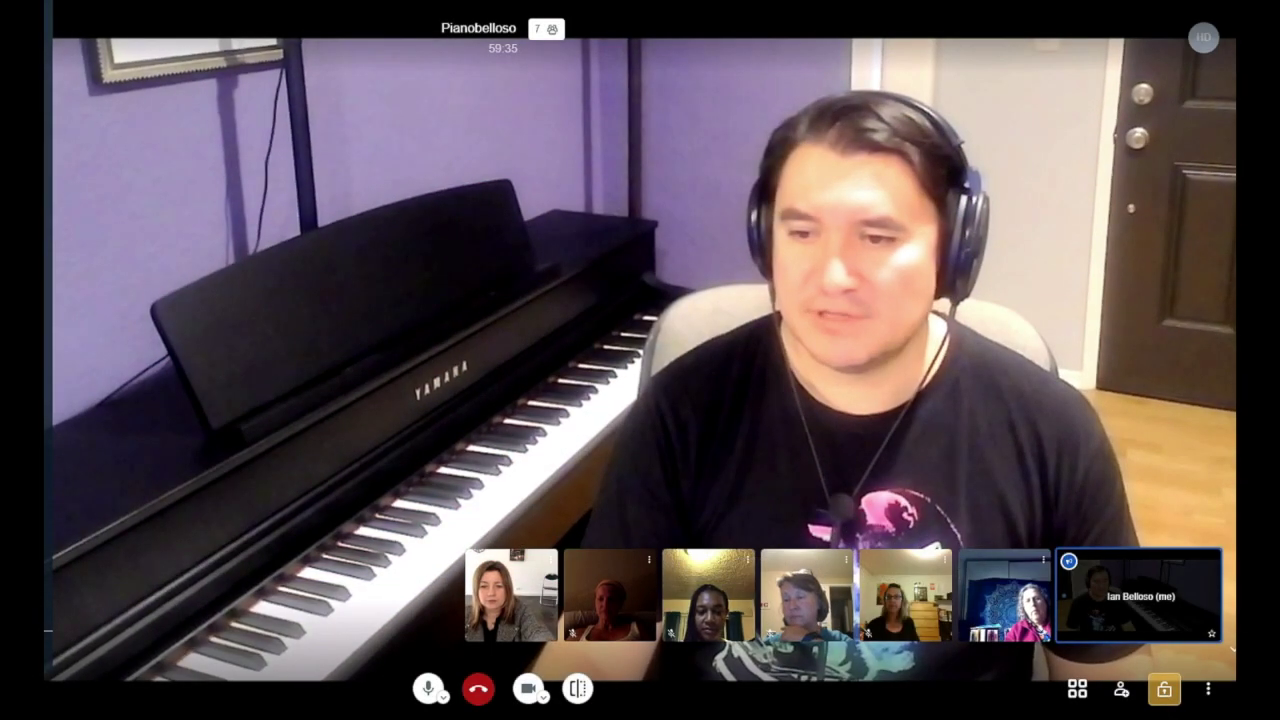
Open the teacher's meeting security options, then send the student's Ask to Join request
click(1163, 689)
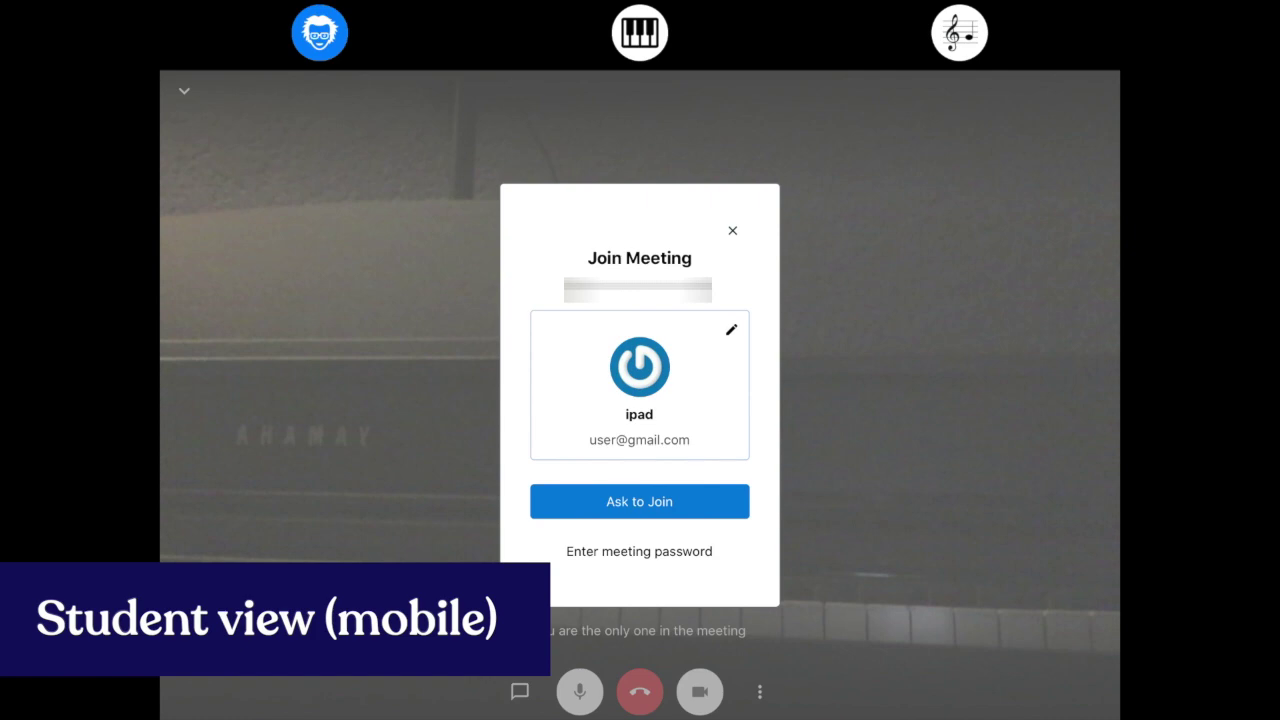
click(640, 502)
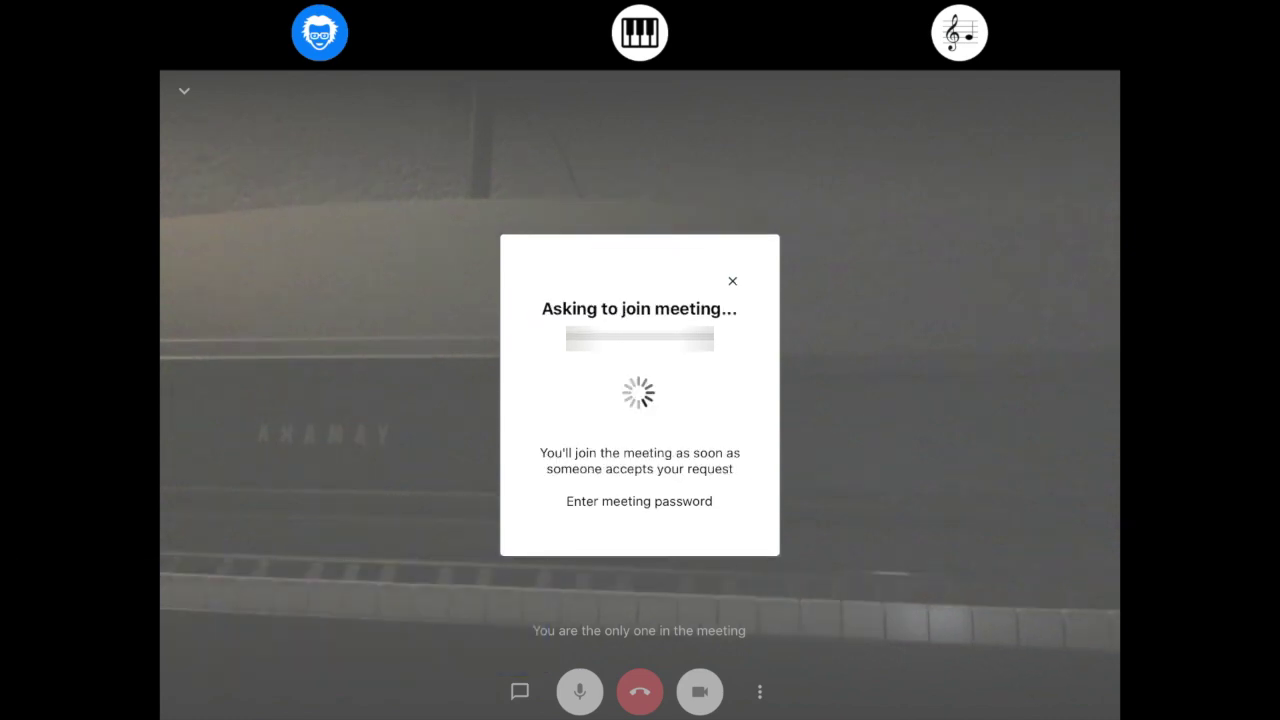